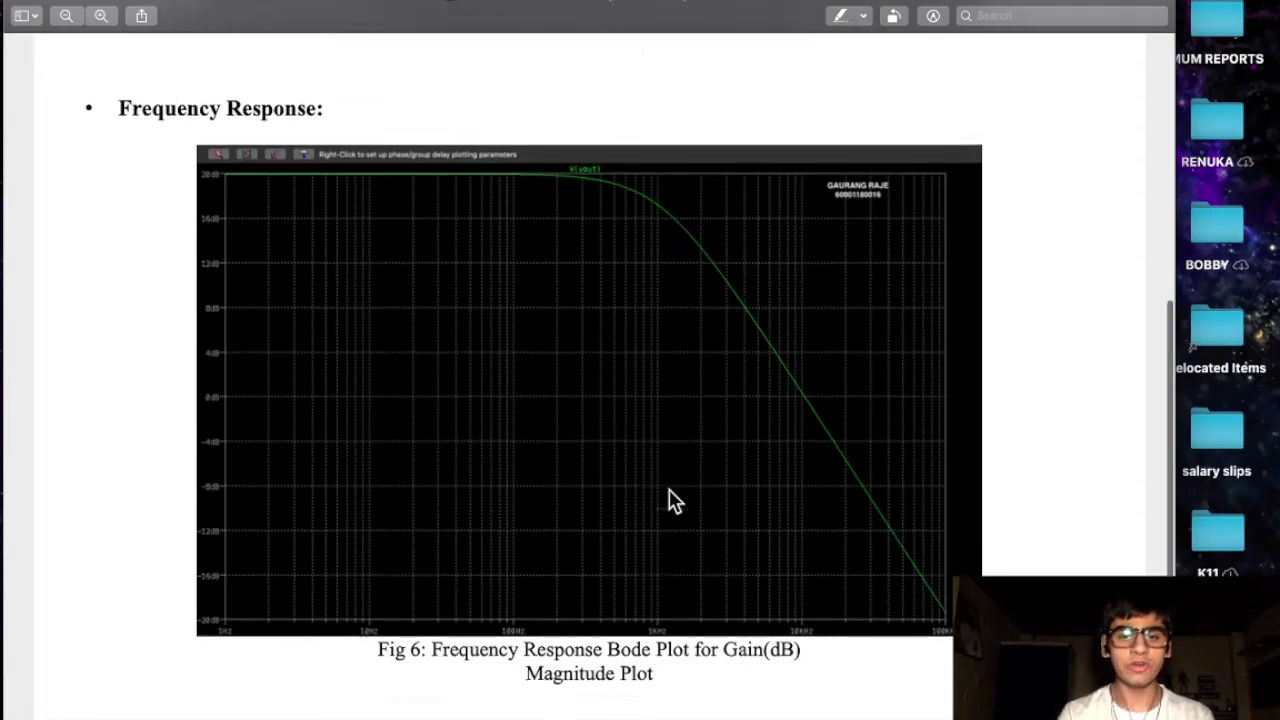
# Scroll the PDF report from Fig 6 past Figs 3 and 4 down to Fig 5
pyautogui.scroll(-10, 669, 500)
pyautogui.scroll(15, 870, 520)
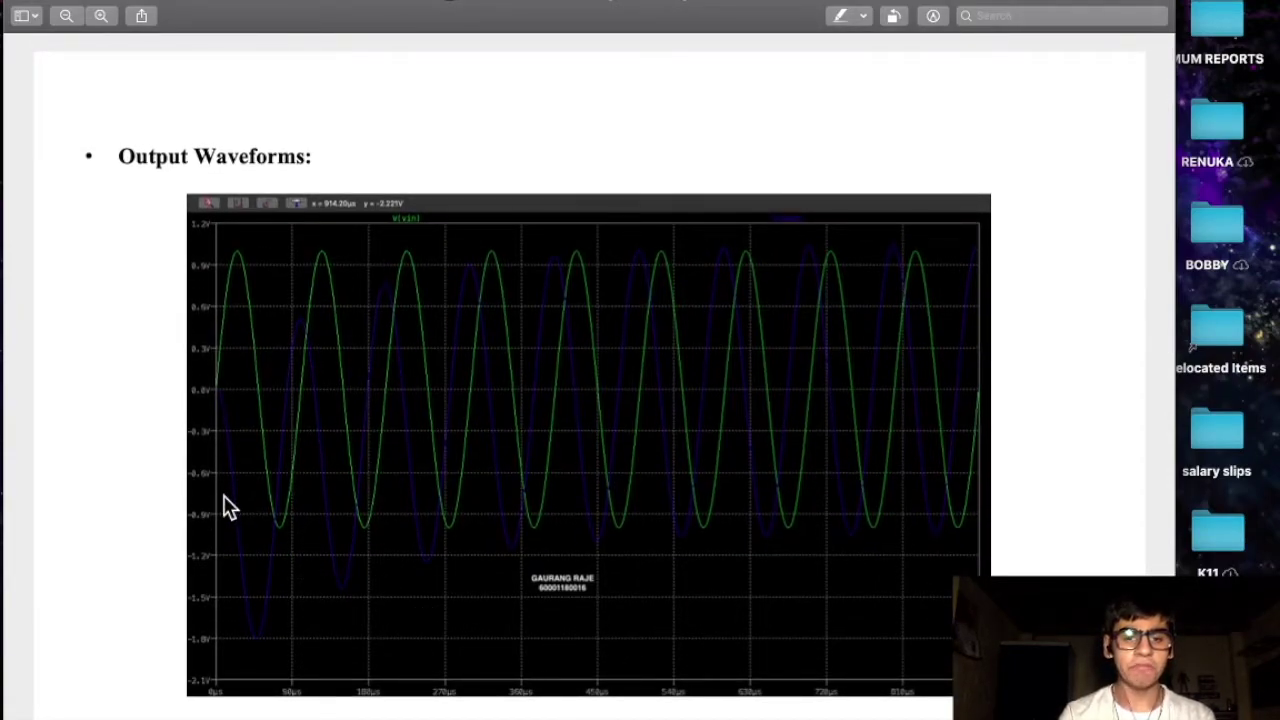
pyautogui.scroll(-10, 705, 473)
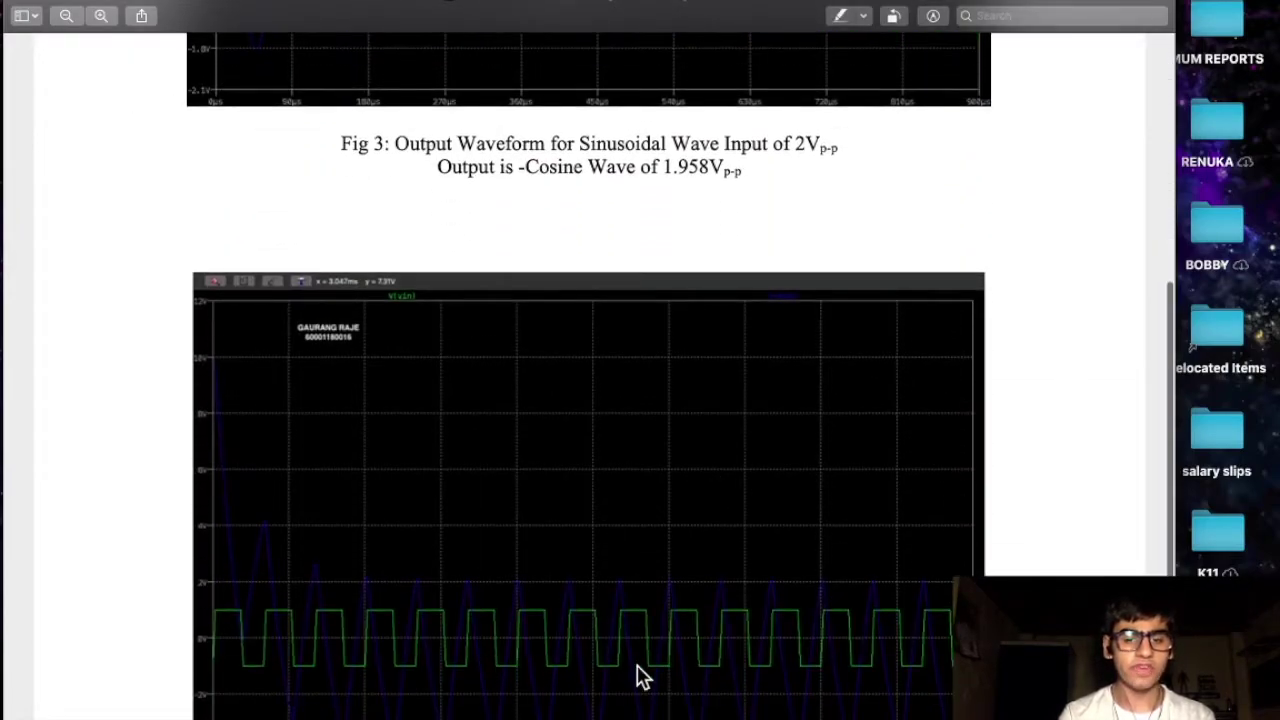
pyautogui.scroll(-12, 637, 672)
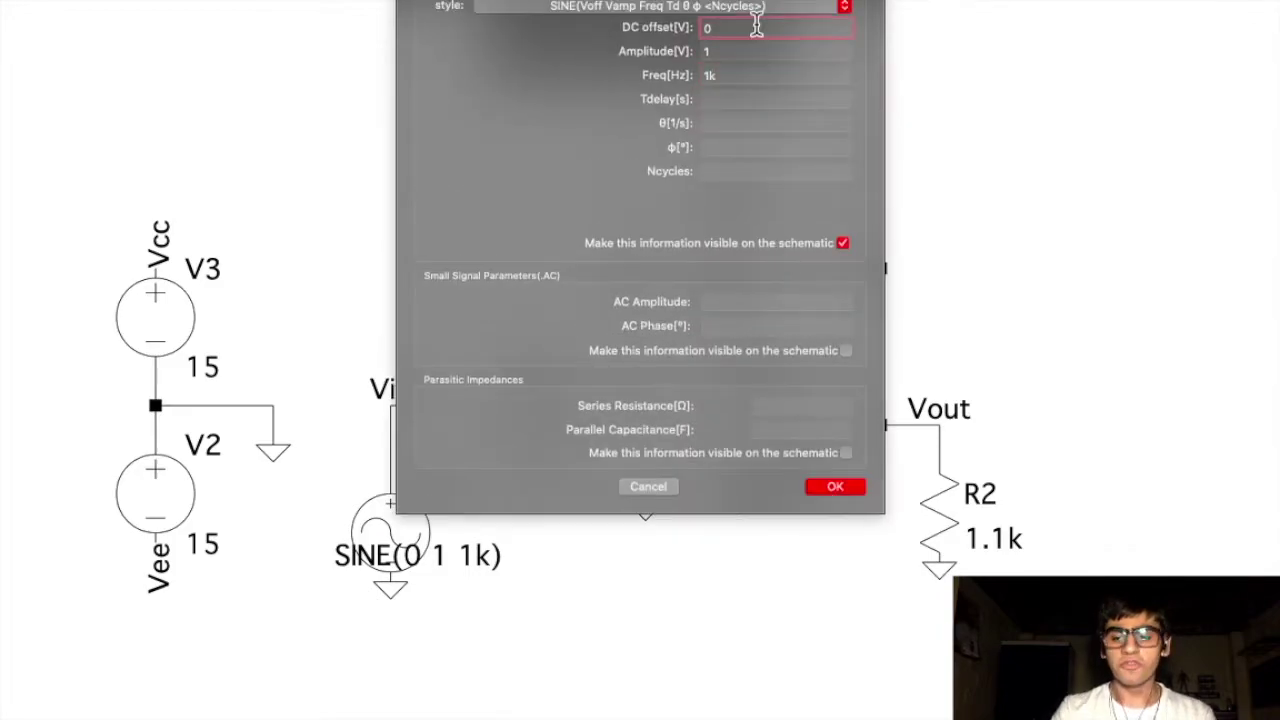
# Empty V1's sine DC offset, amplitude and frequency, then set AC amplitude 1, visible on schematic
pyautogui.press('BackSpace')
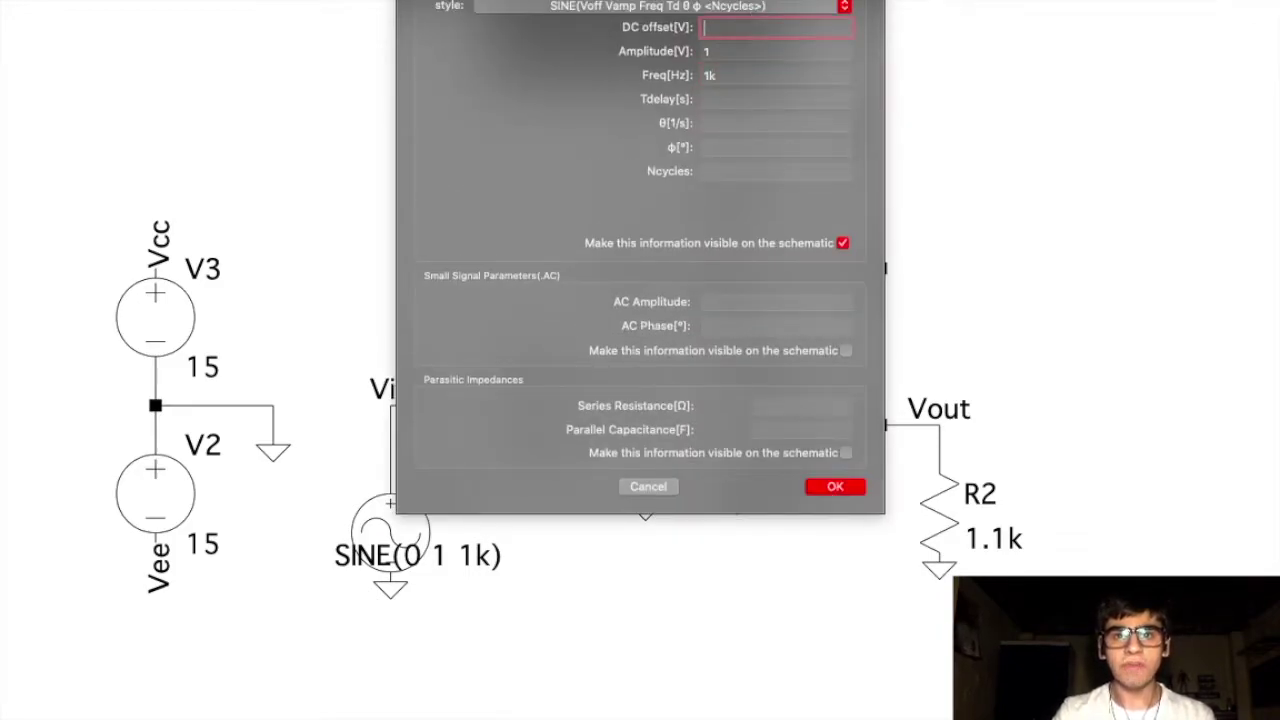
pyautogui.press('Tab')
pyautogui.press('BackSpace')
pyautogui.press('Tab')
pyautogui.press('BackSpace')
pyautogui.press('Tab')
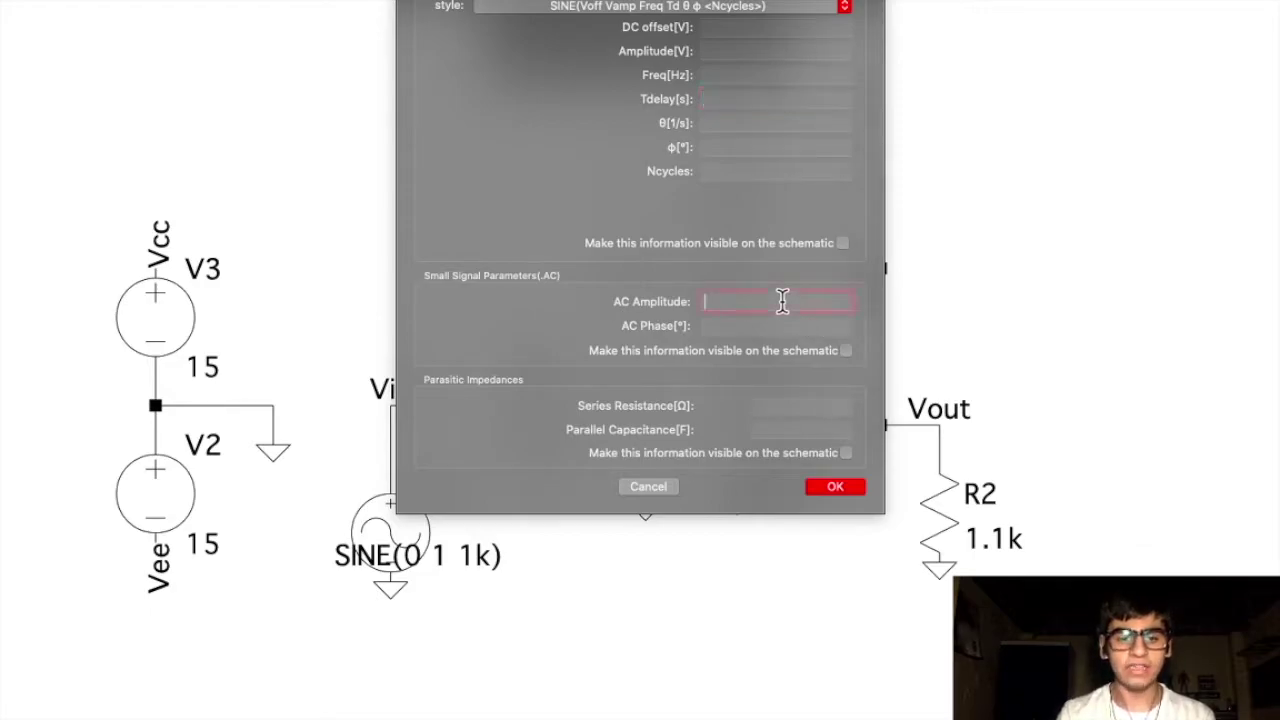
pyautogui.write('1')
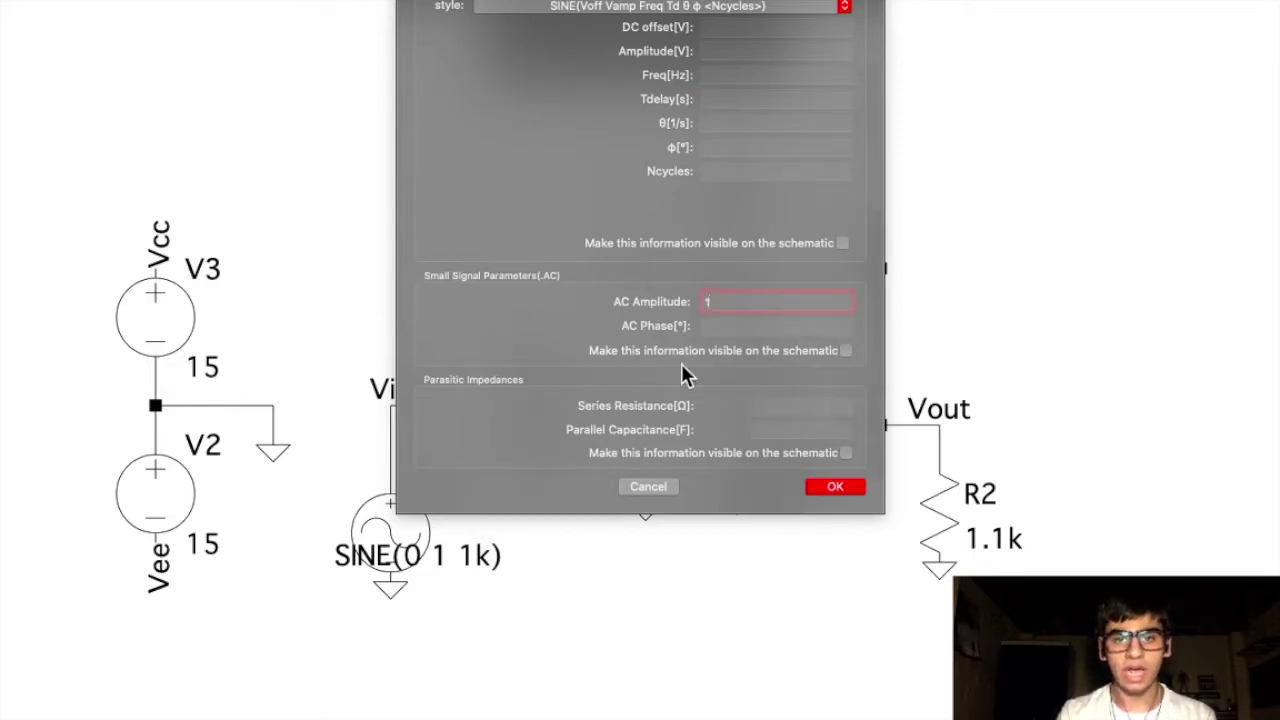
pyautogui.click(846, 352)
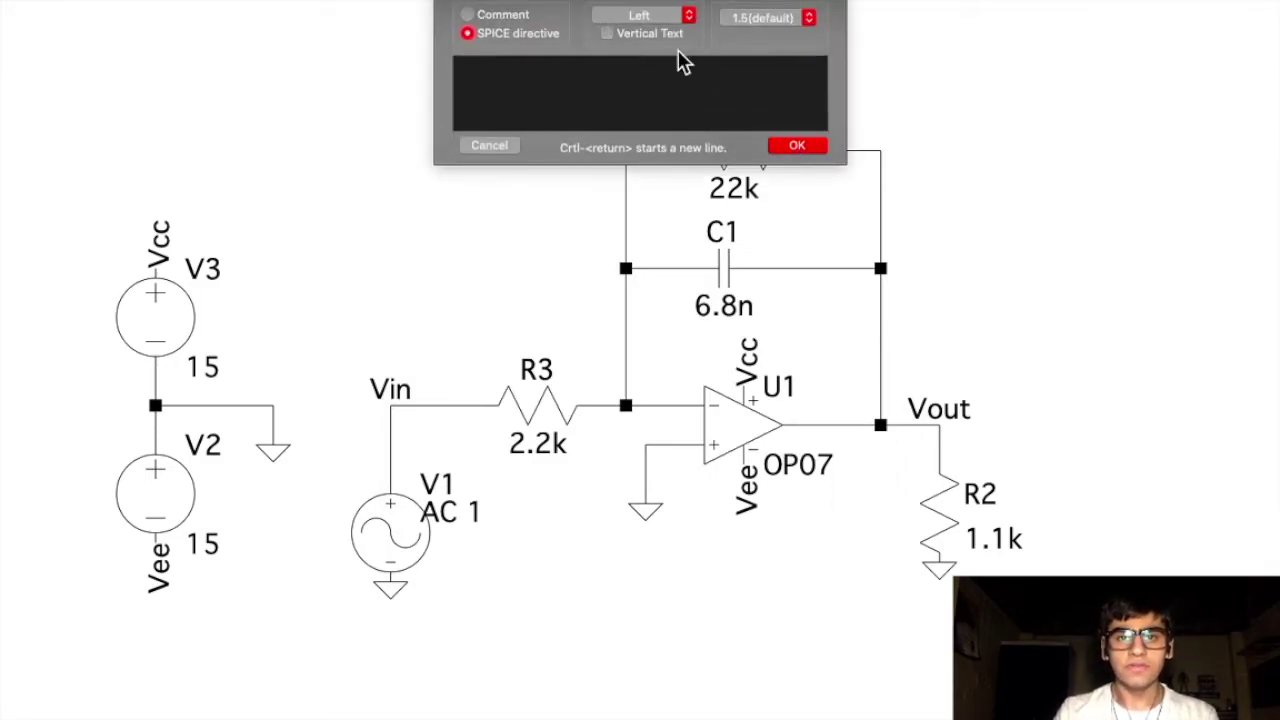
# Place an AC analysis directive: decade sweep, 1000 points per decade, from 1Hz to 100KHz
pyautogui.rightClick(669, 102)
pyautogui.moveTo(814, 155)
pyautogui.click(866, 158)
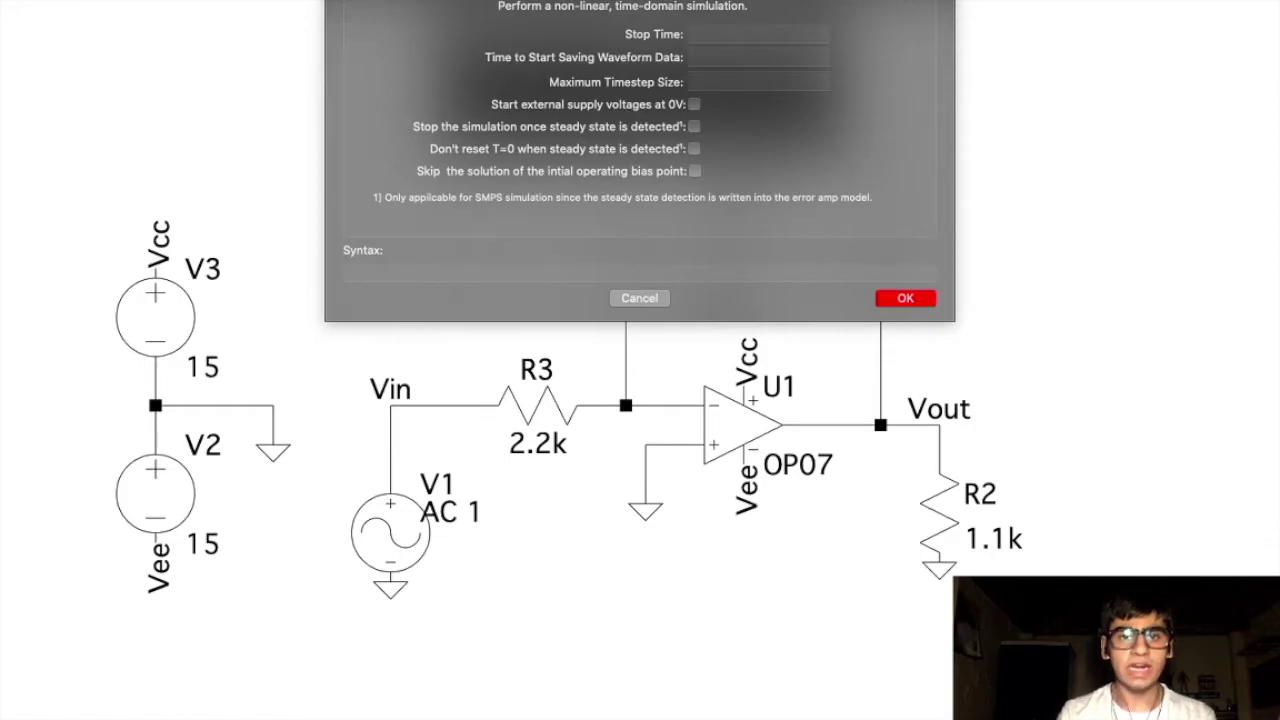
pyautogui.click(546, 4)
pyautogui.click(705, 57)
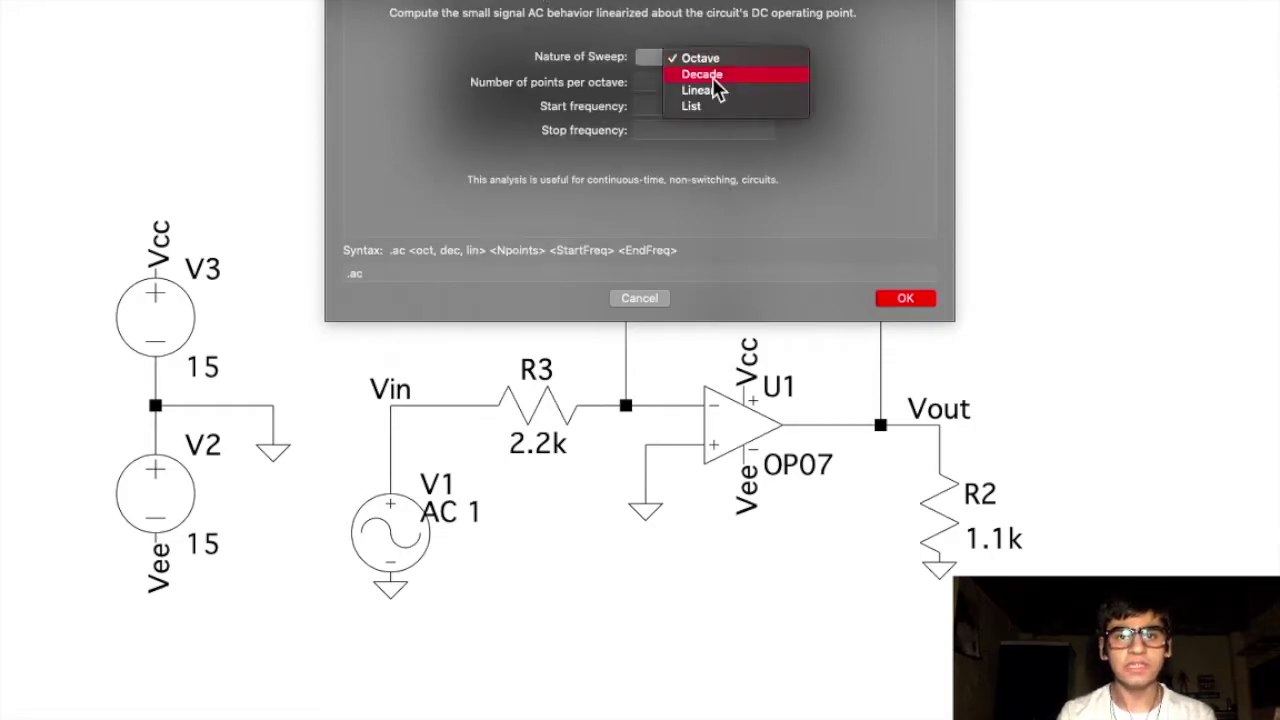
pyautogui.click(713, 76)
pyautogui.write('1000')
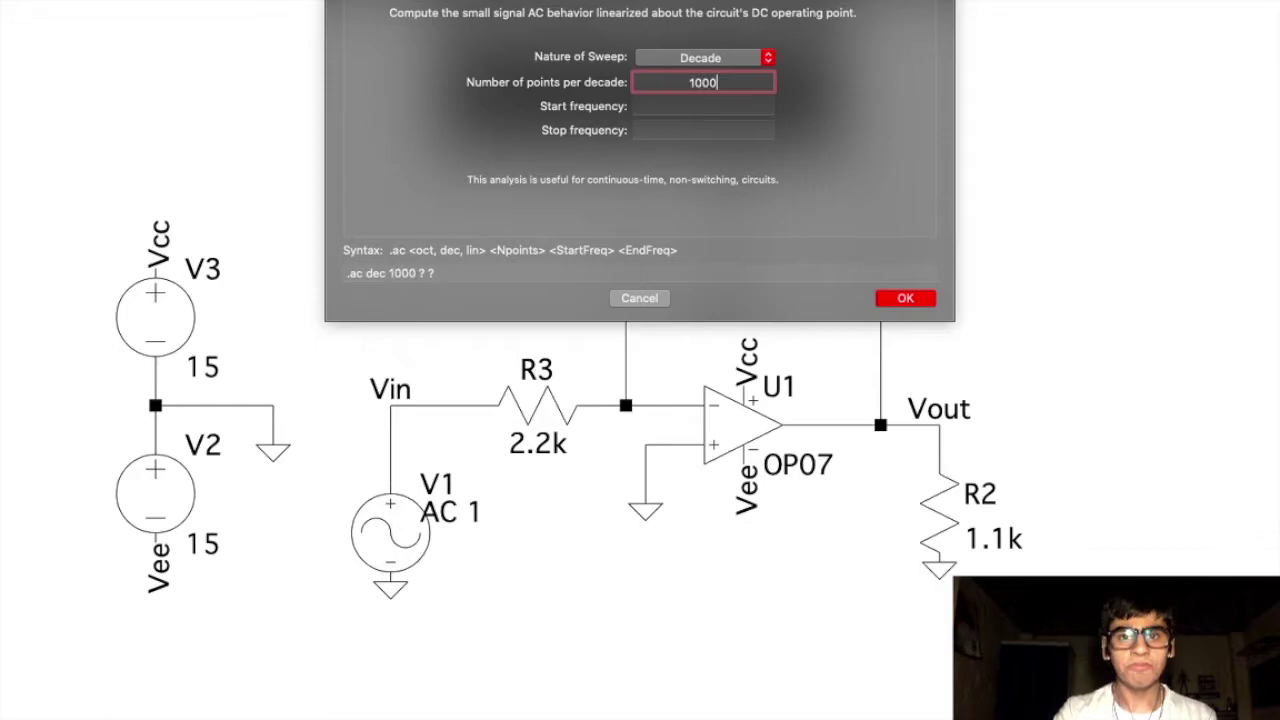
pyautogui.click(700, 106)
pyautogui.write('1Hz')
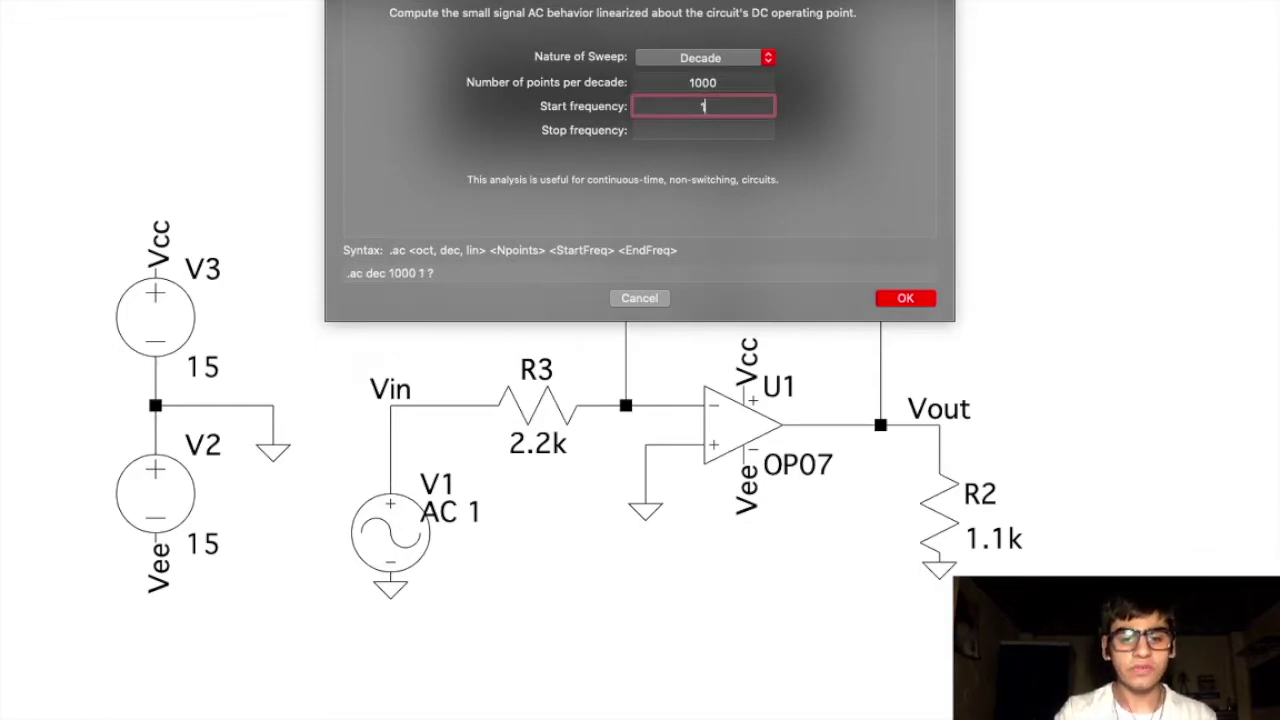
pyautogui.click(703, 130)
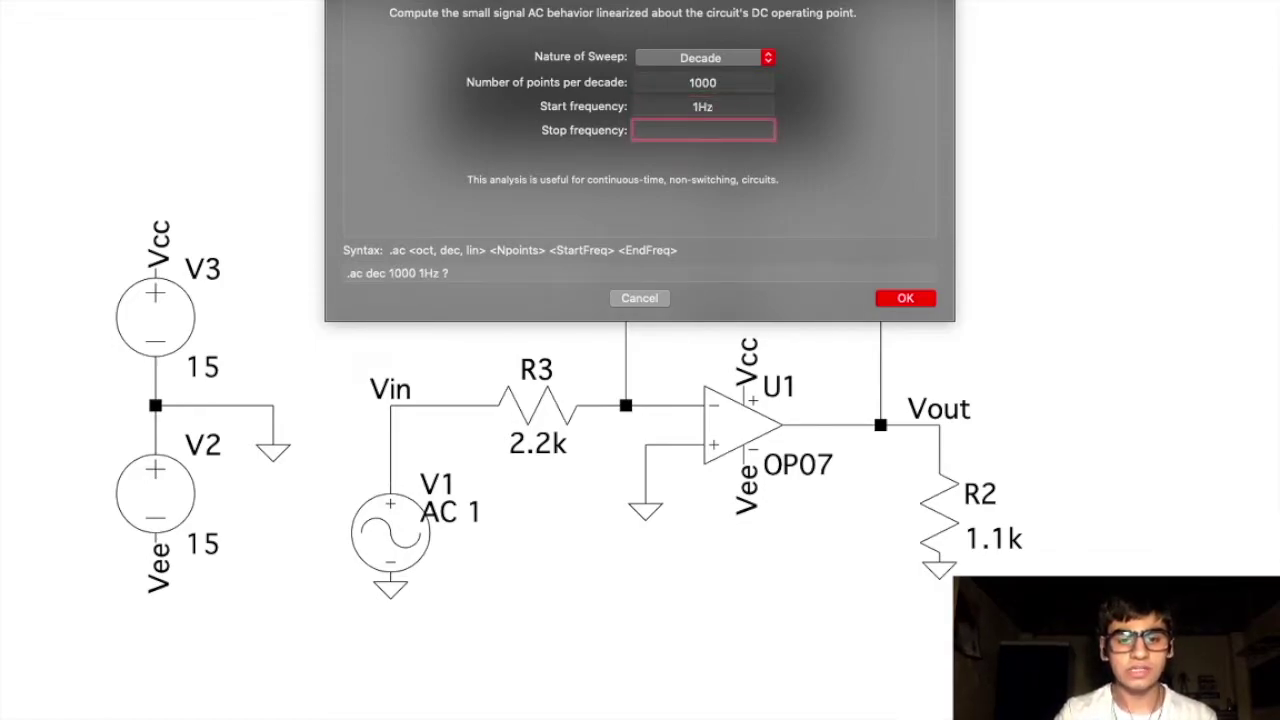
pyautogui.write('100')
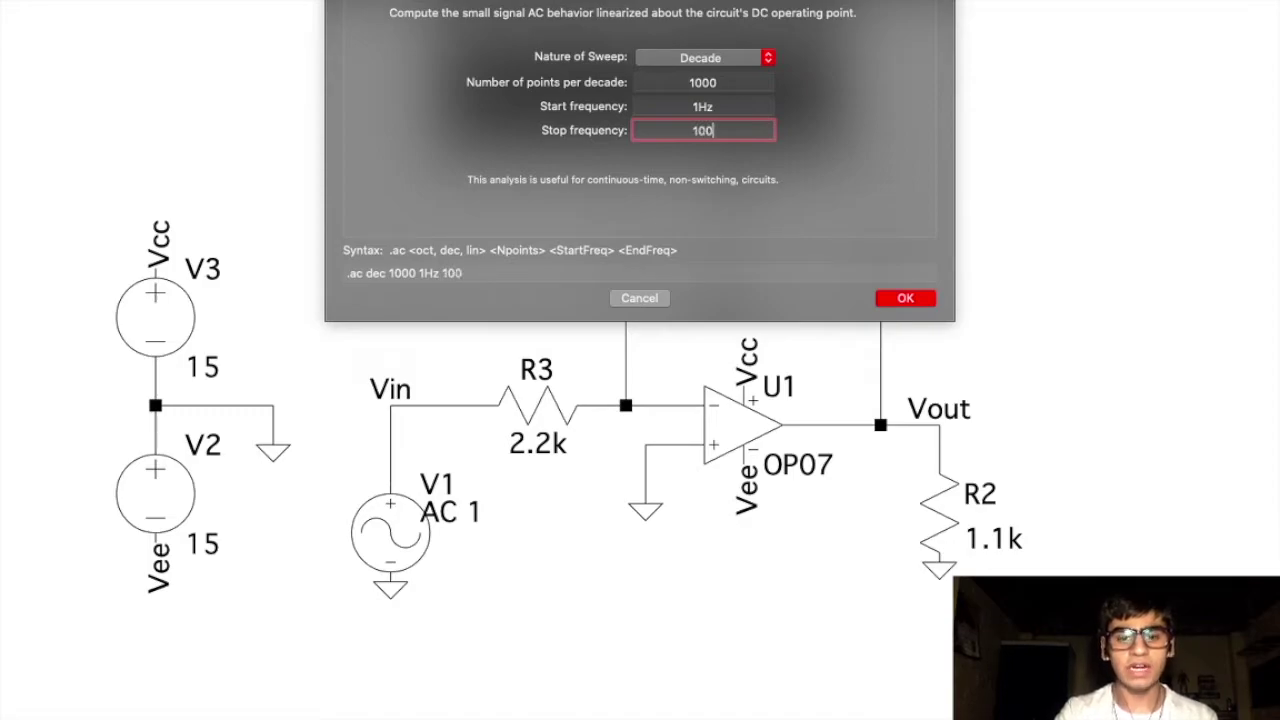
pyautogui.write('KHz')
pyautogui.click(905, 298)
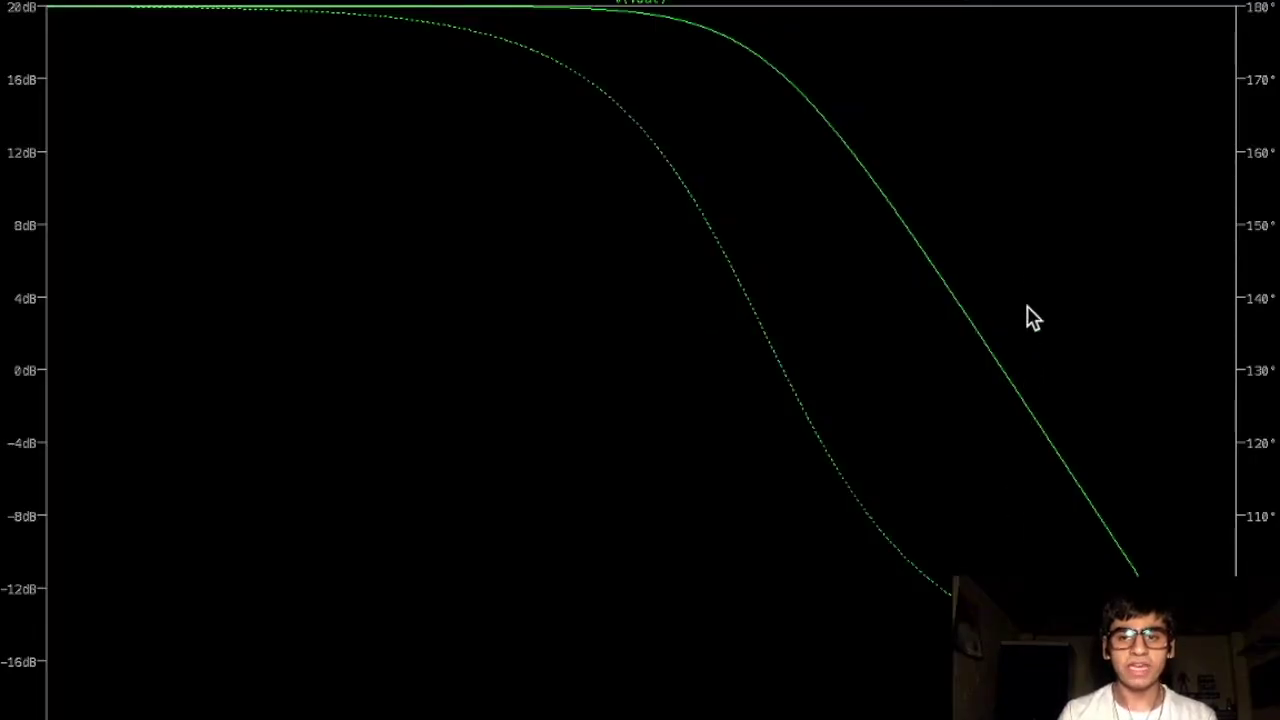
# Turn on grid lines across the V(vout) magnitude and phase Bode plot
pyautogui.rightClick(1070, 226)
pyautogui.moveTo(1100, 268)
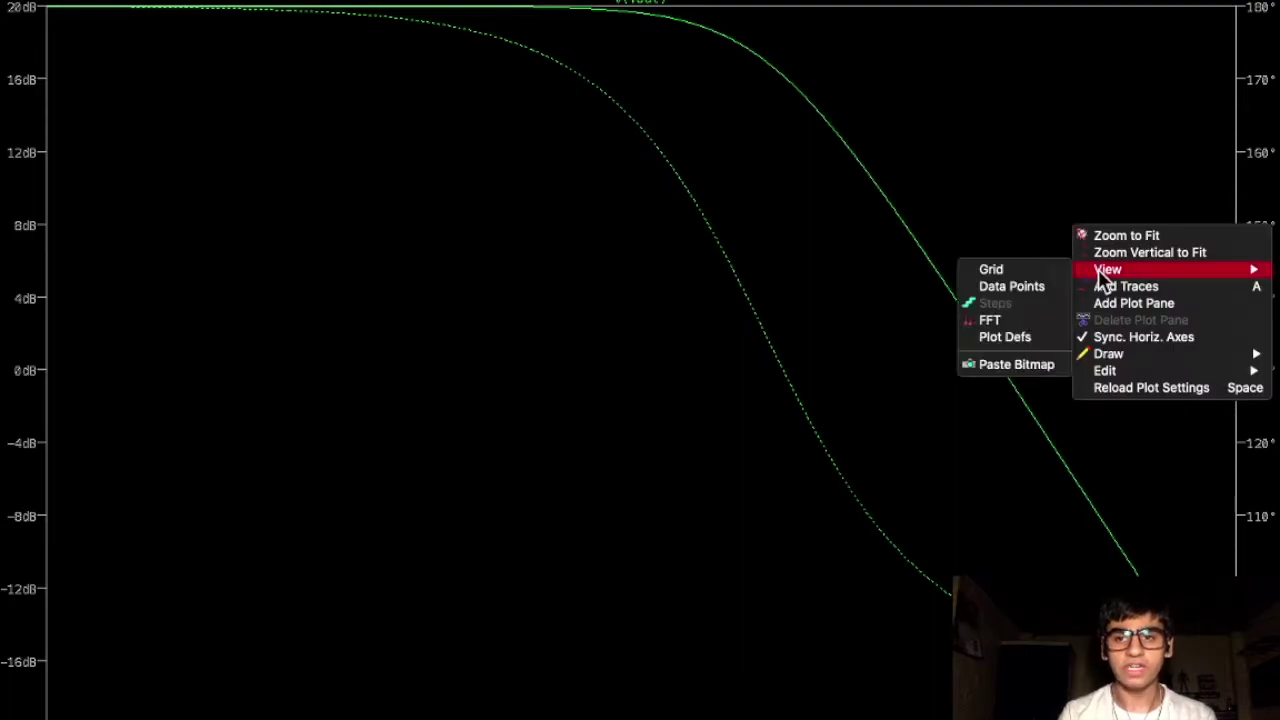
pyautogui.click(997, 268)
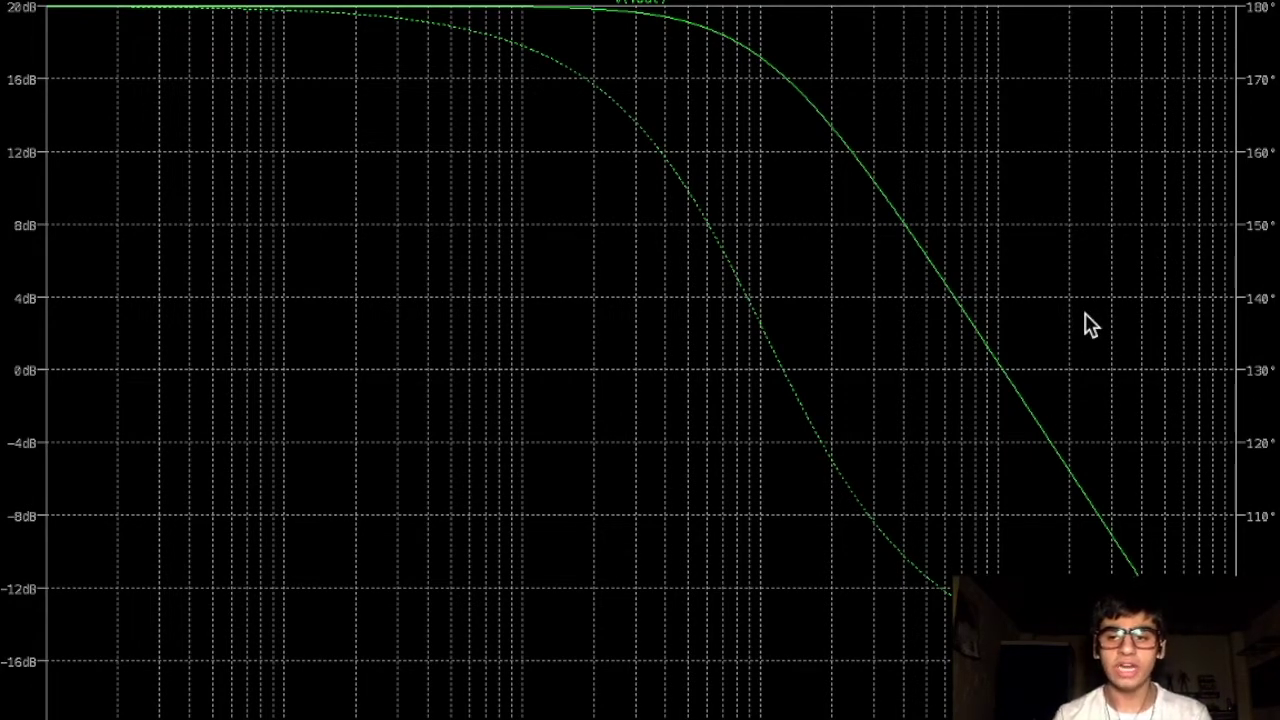
# Hide and restore the phase curve, then hide the magnitude curve so only phase remains
pyautogui.click(1250, 397)
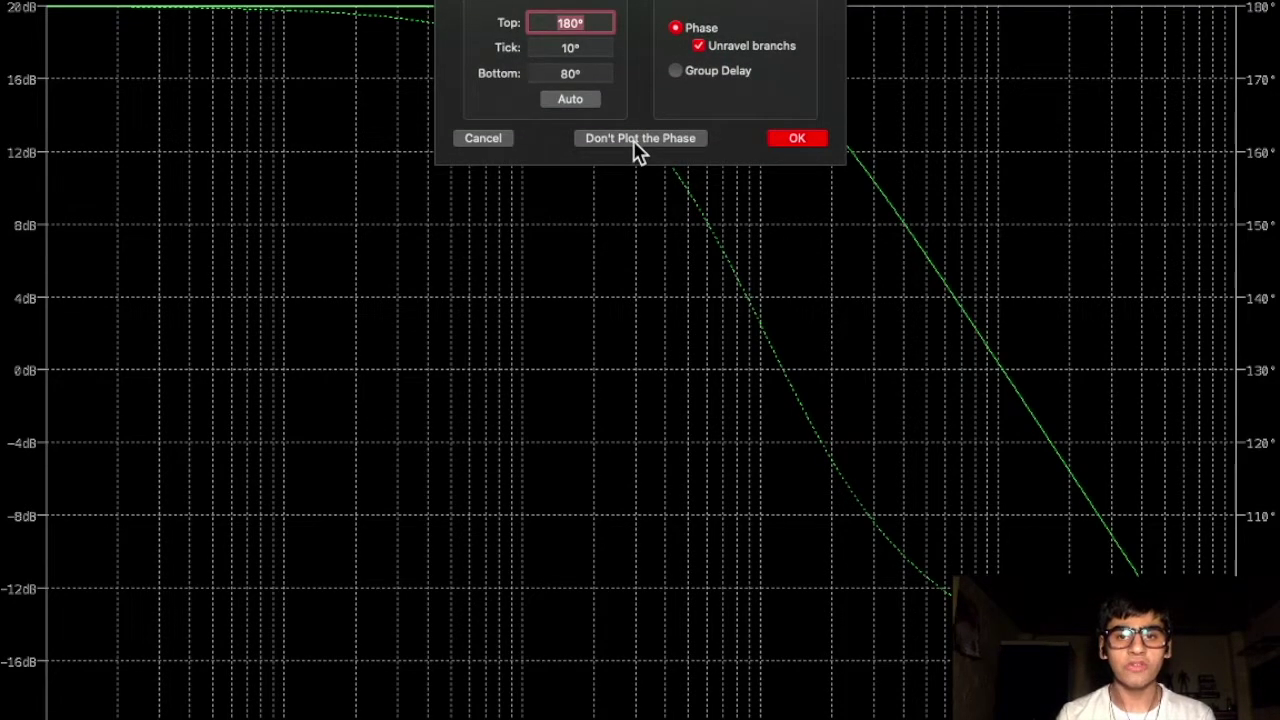
pyautogui.click(635, 140)
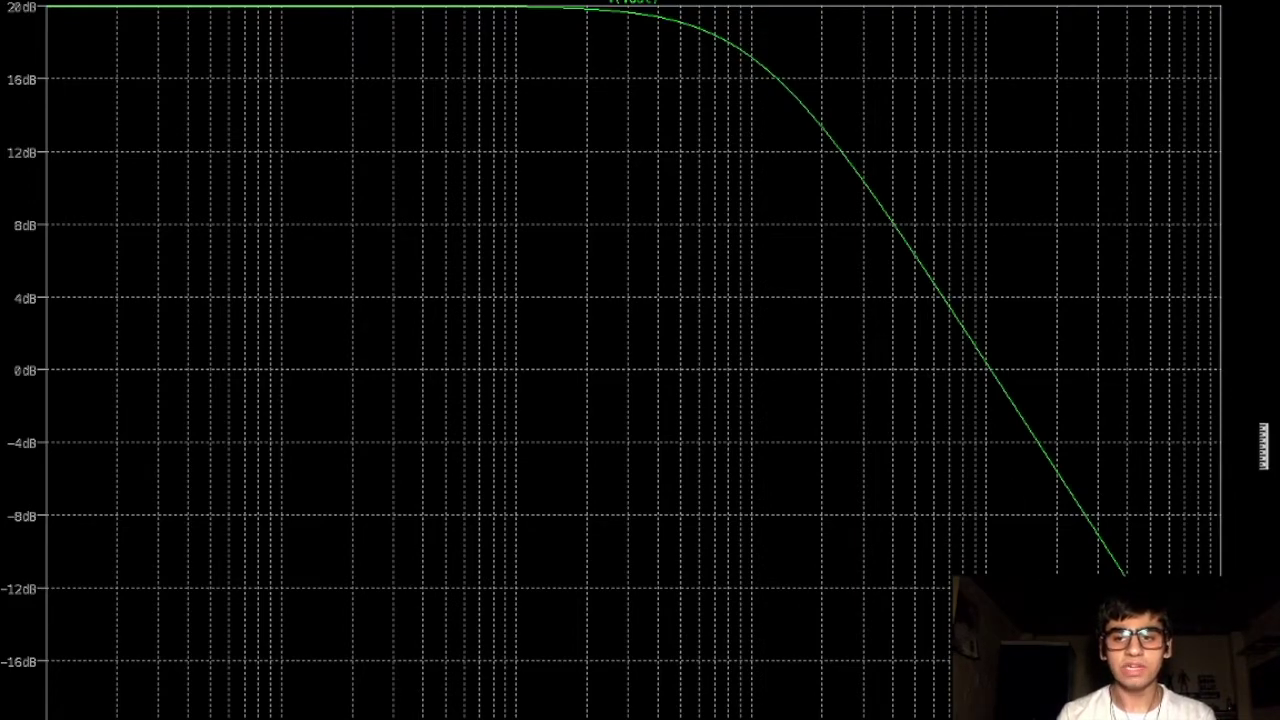
pyautogui.click(1249, 430)
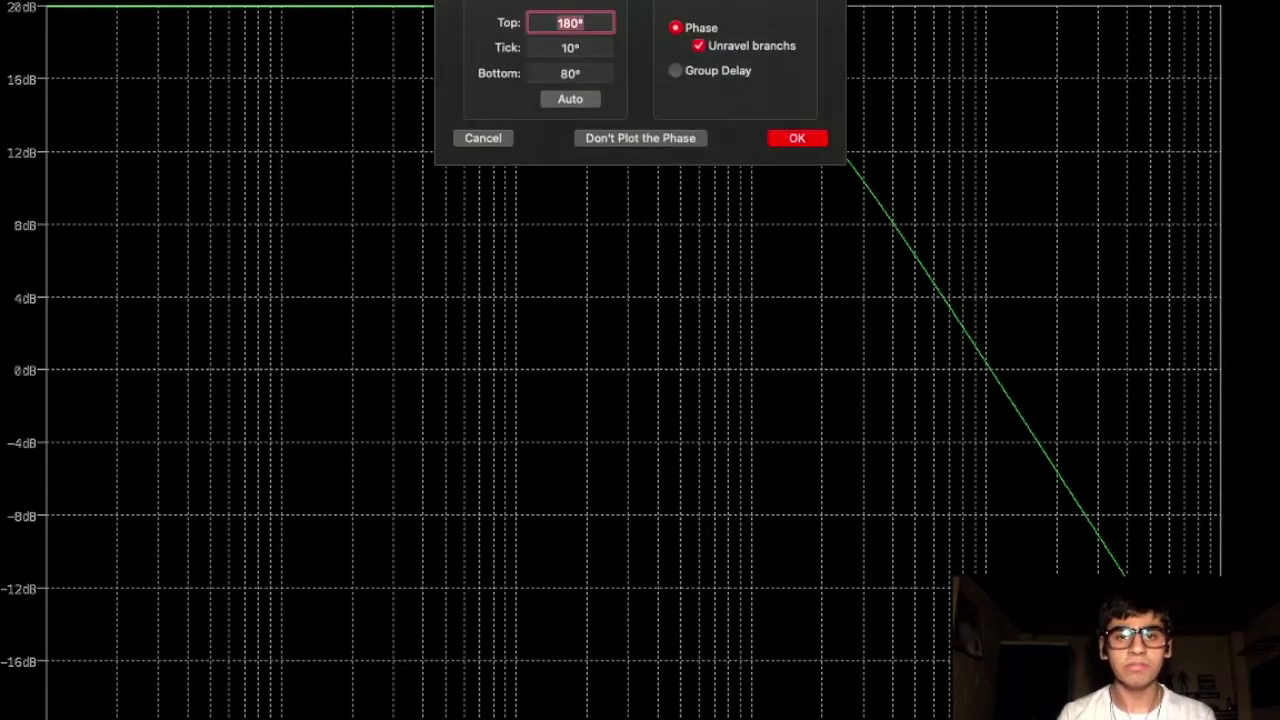
pyautogui.click(565, 99)
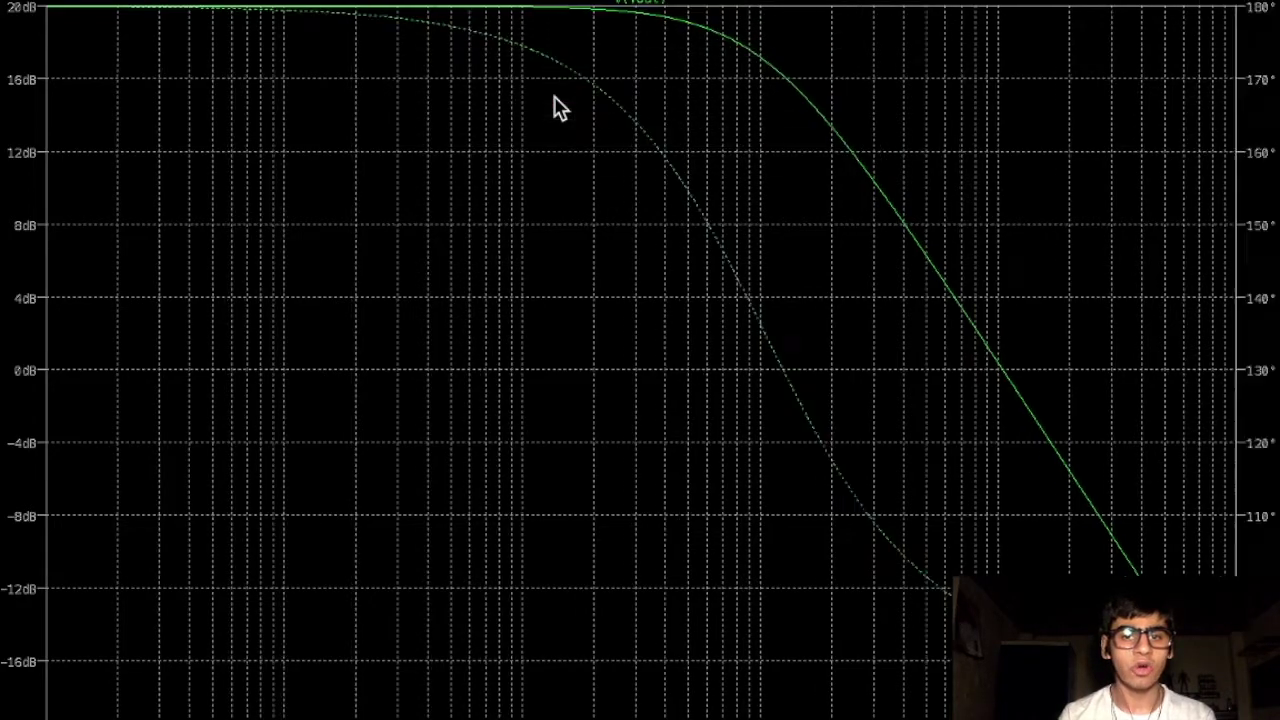
pyautogui.click(15, 205)
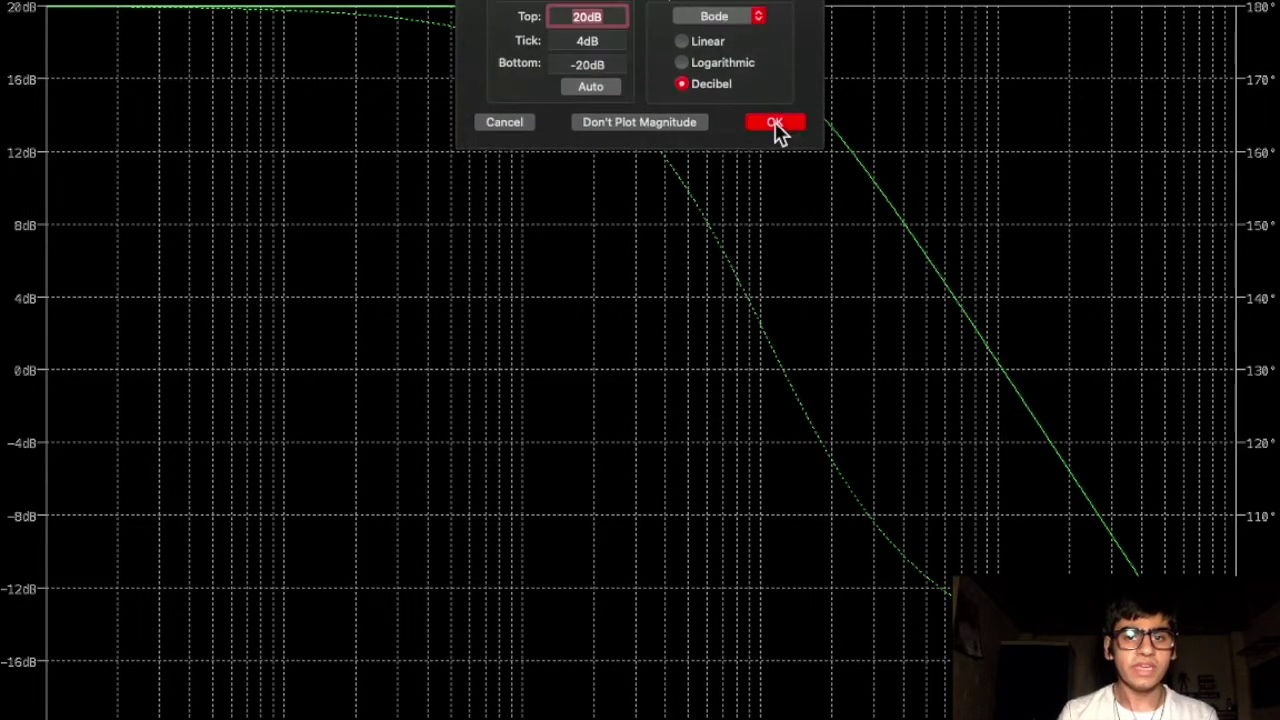
pyautogui.click(652, 126)
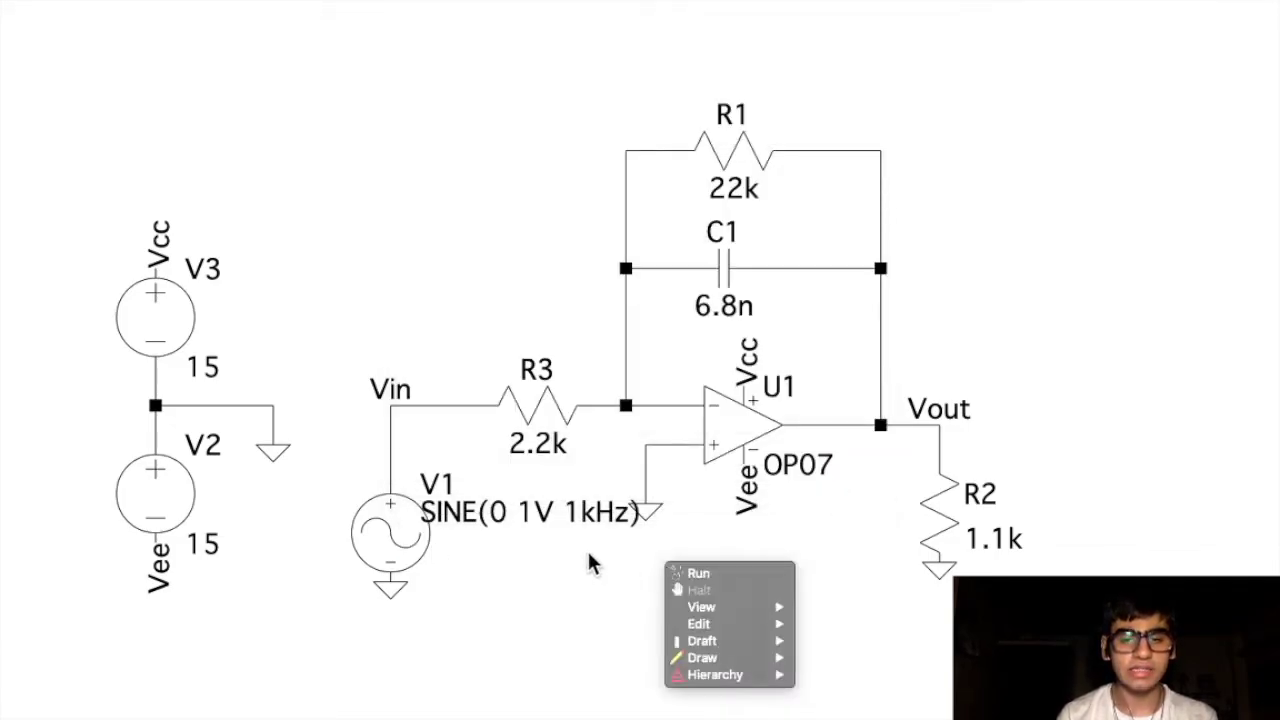
# Place a transient analysis directive with a 3ms stop time on the schematic
pyautogui.click(589, 562)
pyautogui.press('s')
pyautogui.rightClick(676, 84)
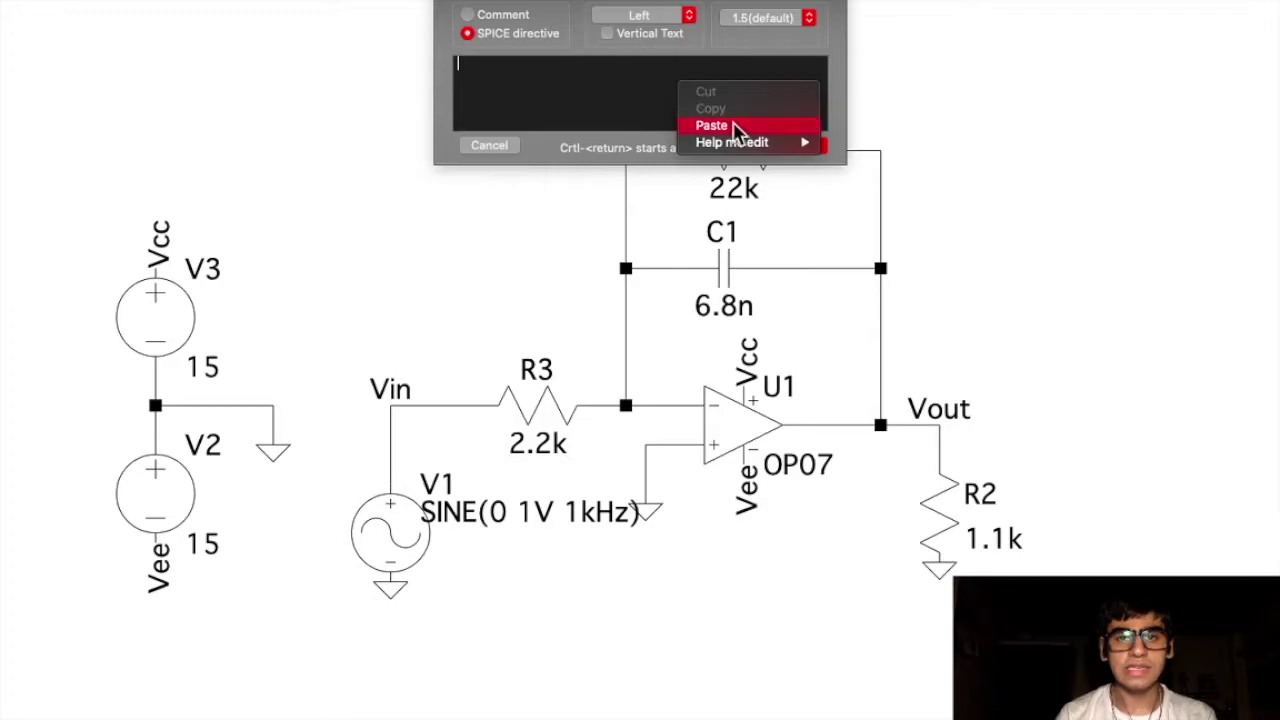
pyautogui.click(860, 140)
pyautogui.click(758, 33)
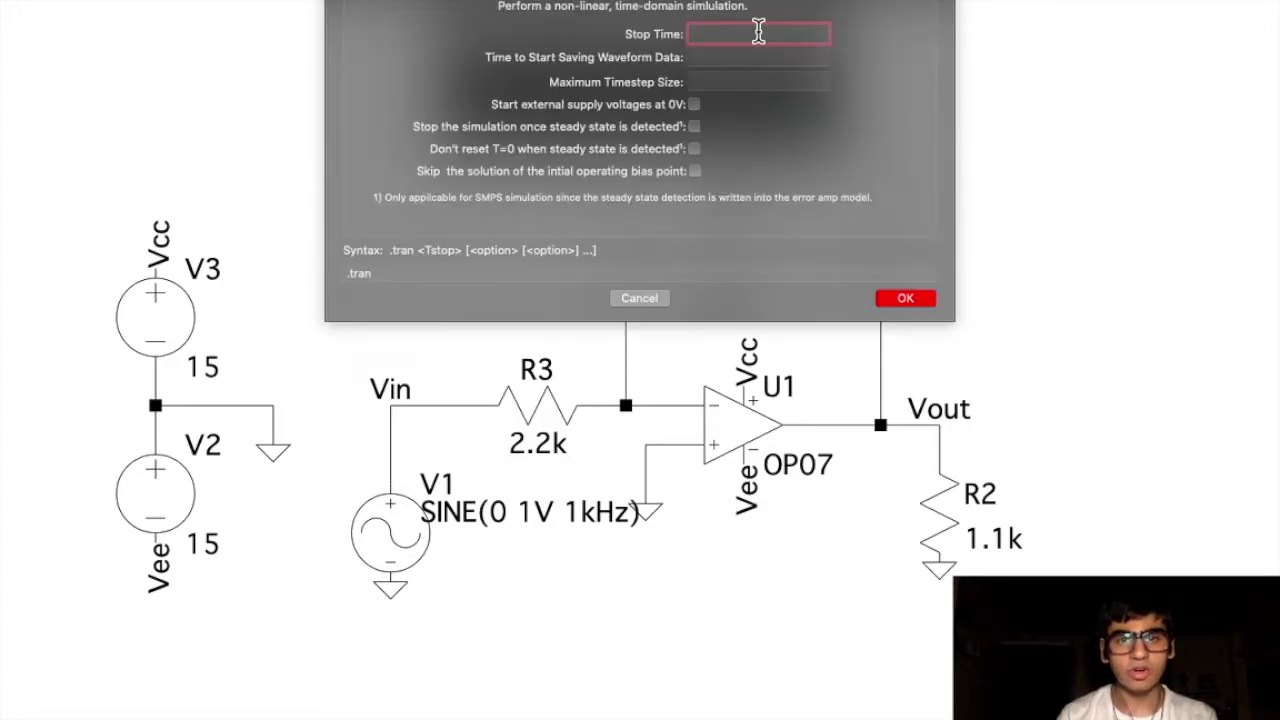
pyautogui.write('3ms')
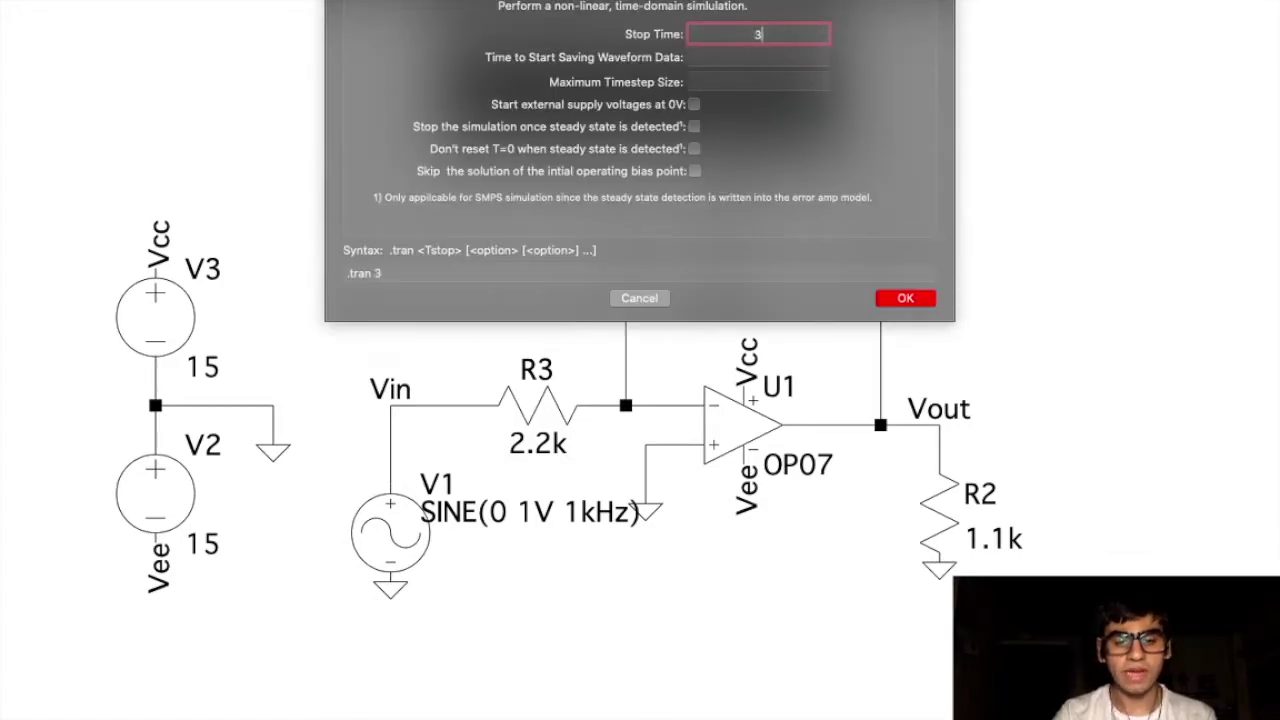
pyautogui.press('Return')
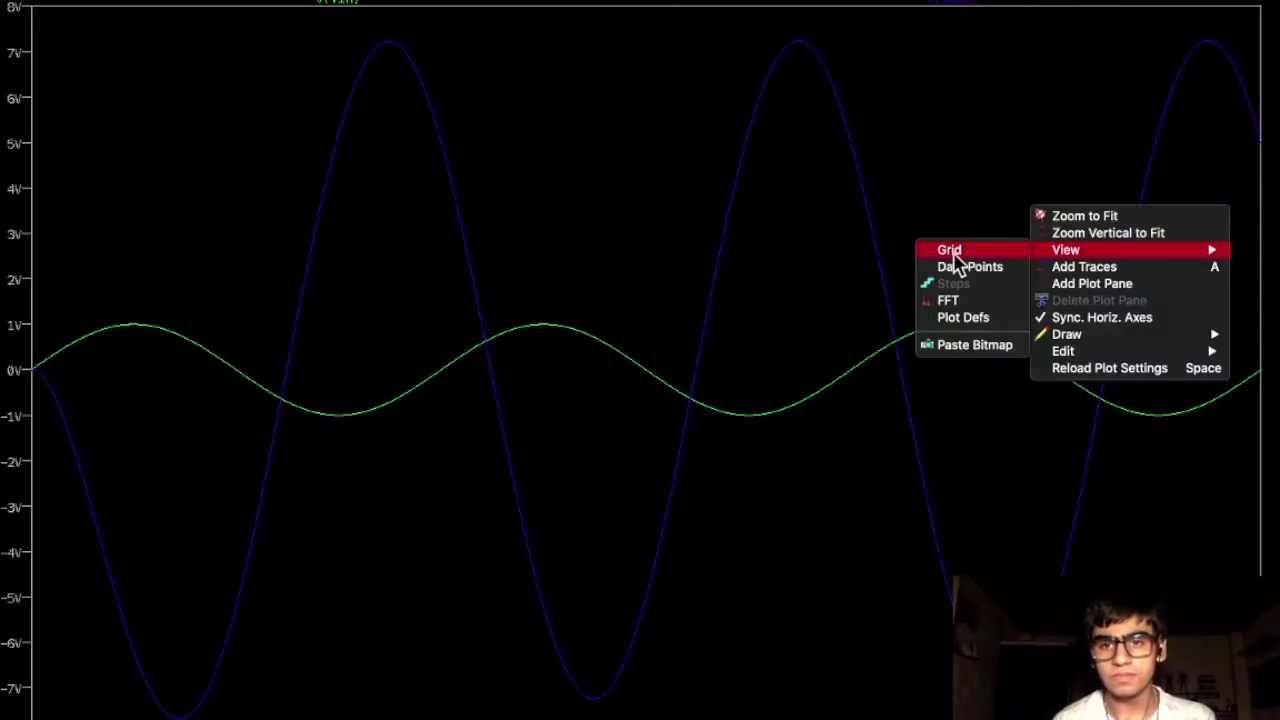
# Add grid lines to the transient plot of V(vin) and V(vout)
pyautogui.click(950, 252)
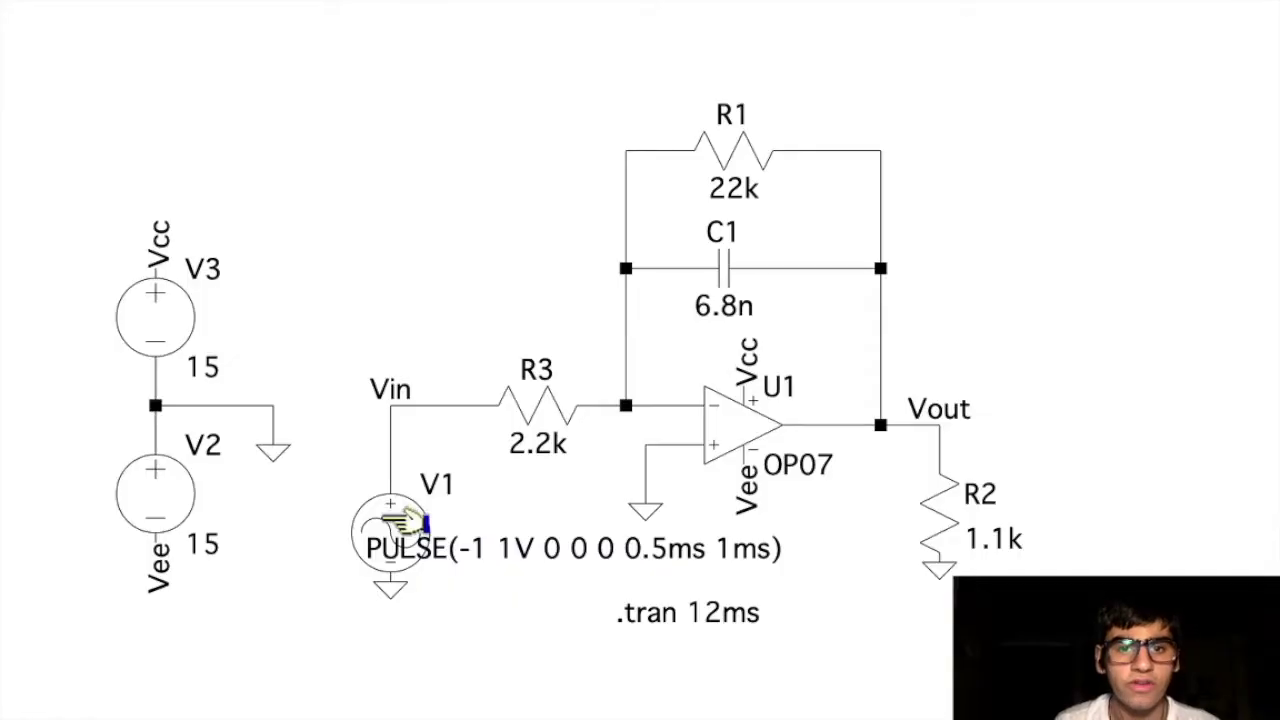
# Change V1 to a PULSE square-wave source and add grid lines to the transient plot
pyautogui.rightClick(410, 521)
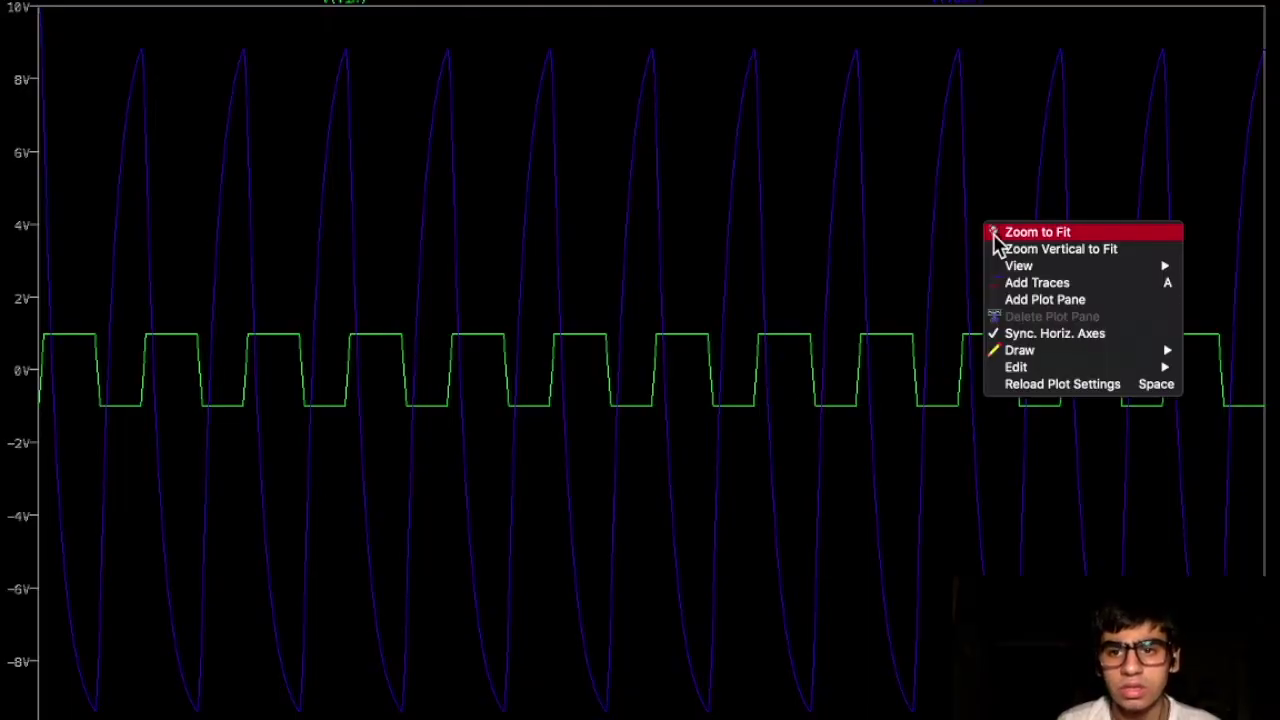
pyautogui.moveTo(1000, 263)
pyautogui.click(905, 264)
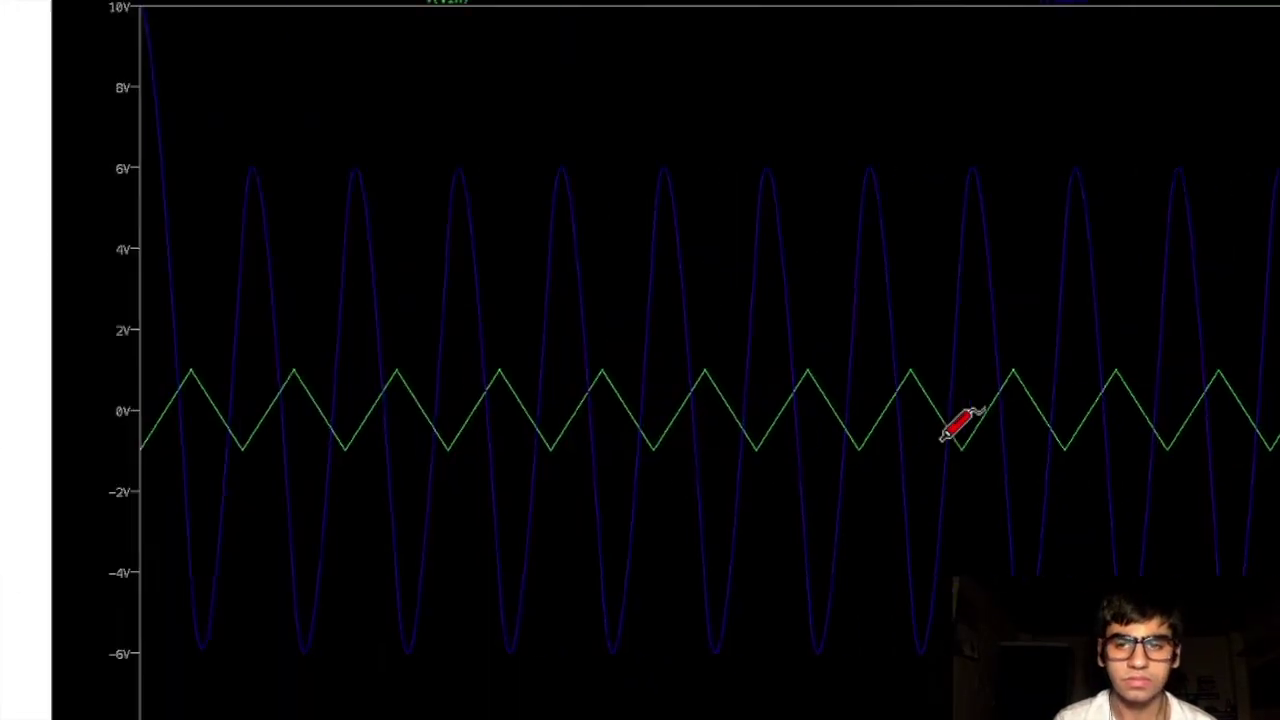
# Add grid lines to the transient plot of the triangular input and its output
pyautogui.rightClick(934, 89)
pyautogui.moveTo(968, 133)
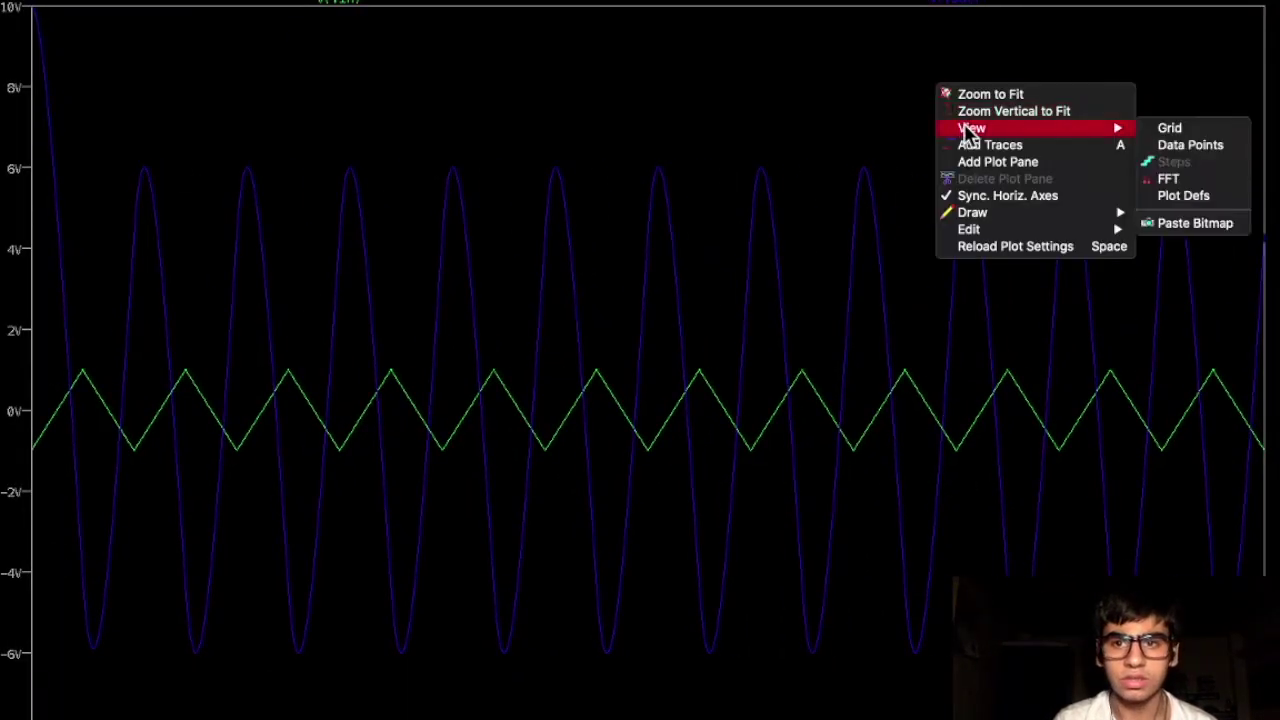
pyautogui.click(1160, 128)
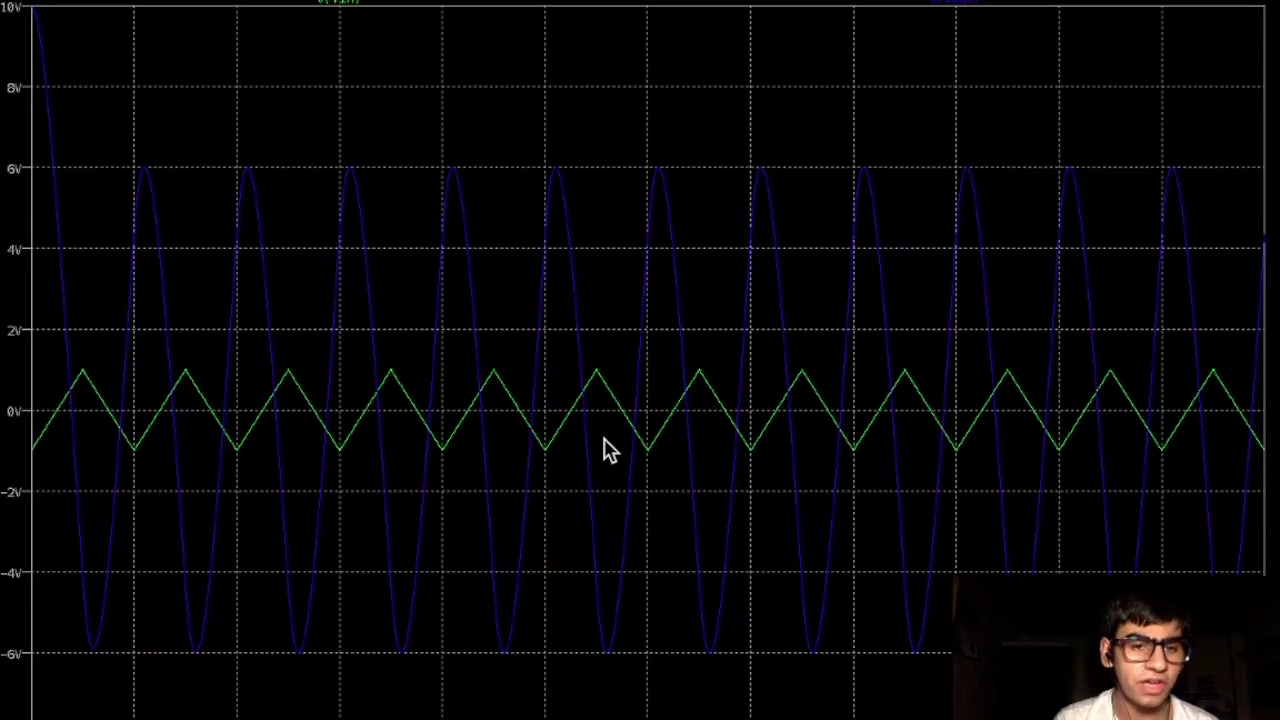